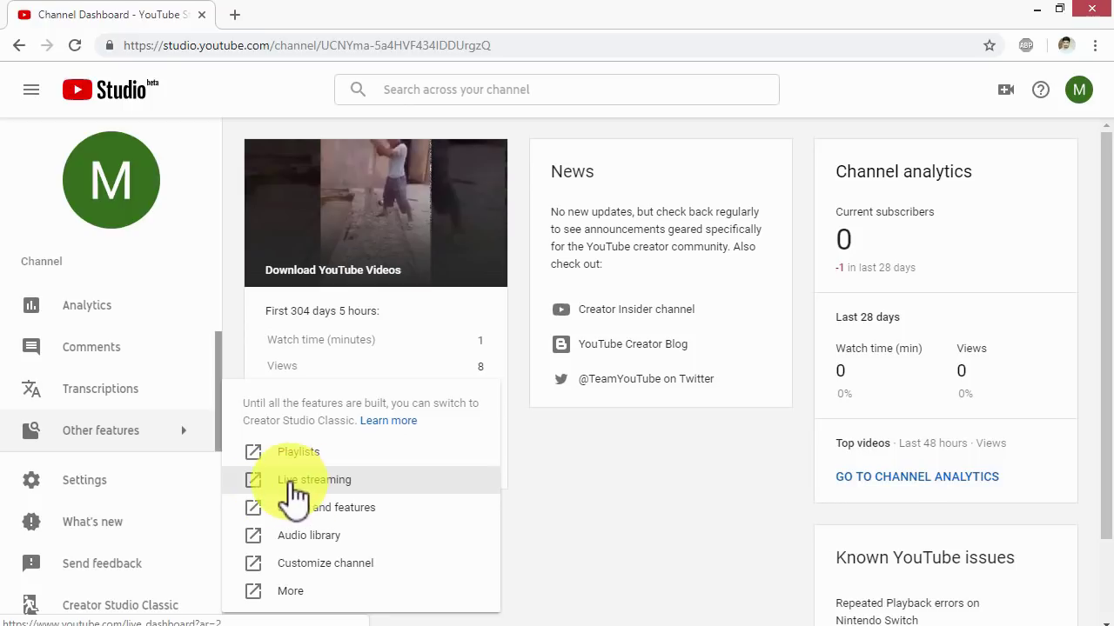
# Open the channel's live streaming dashboard and go to its list of live events
pyautogui.click(298, 487)
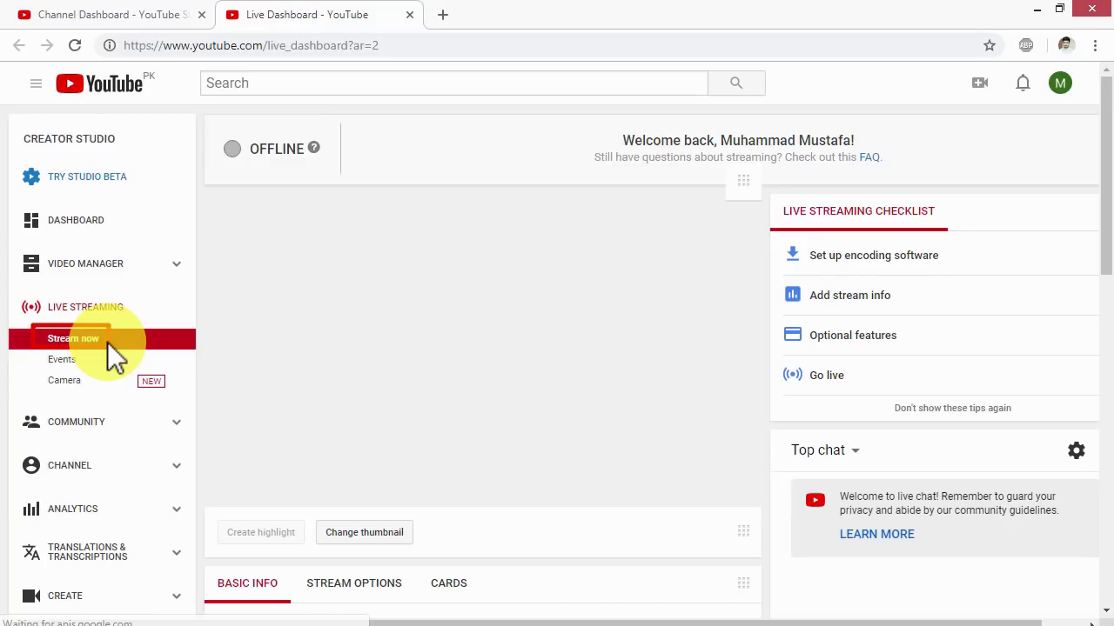
pyautogui.click(40, 354)
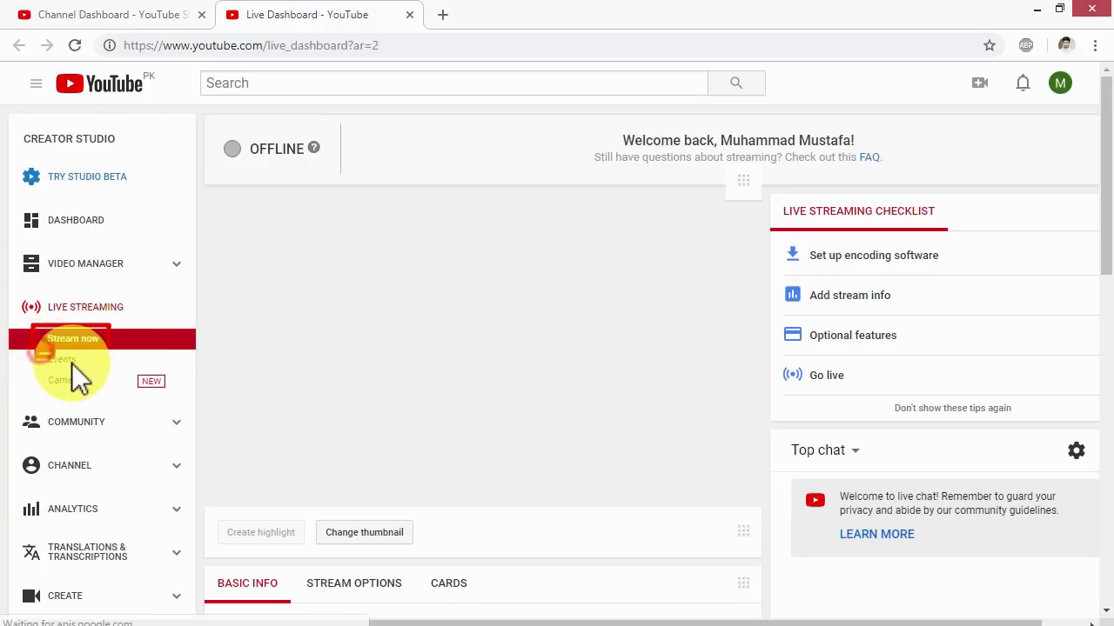
pyautogui.click(37, 375)
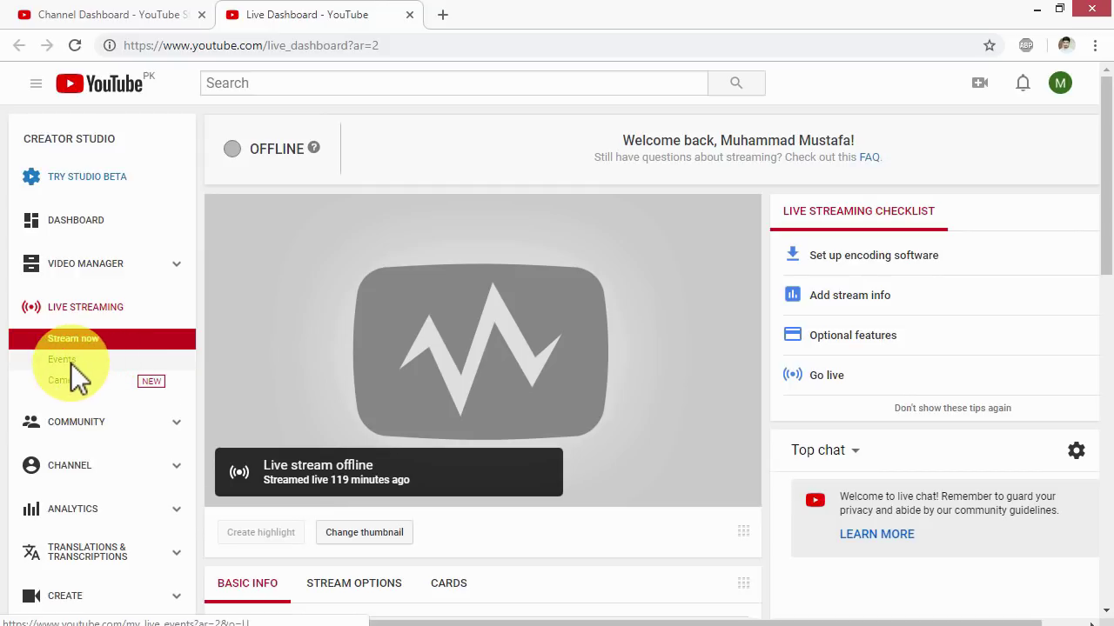
pyautogui.click(66, 360)
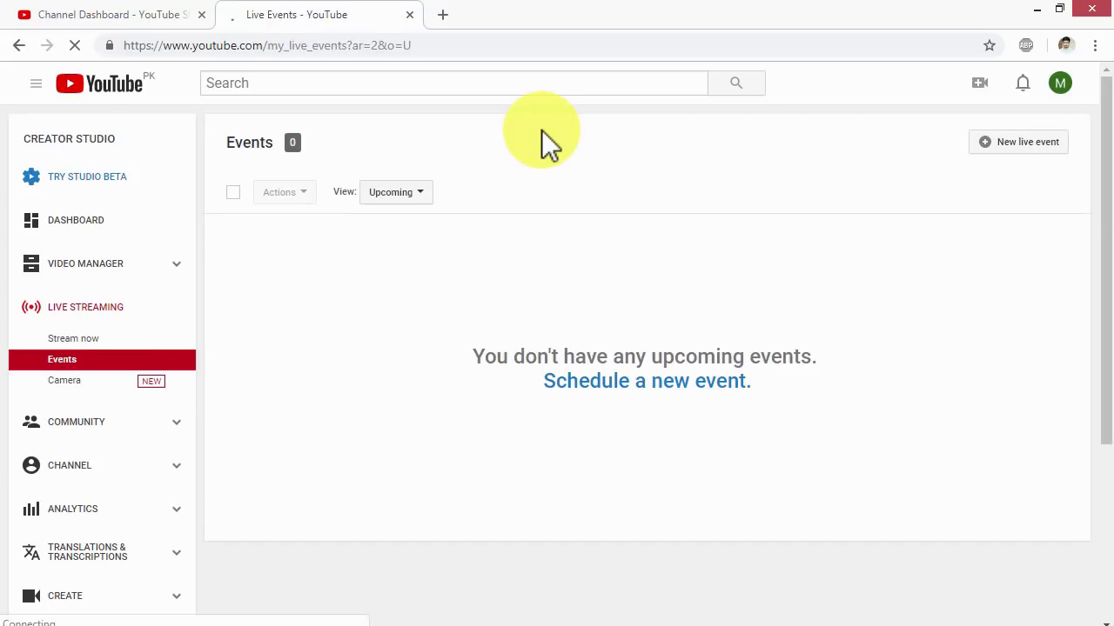
pyautogui.moveTo(445, 328); pyautogui.dragTo(818, 372)
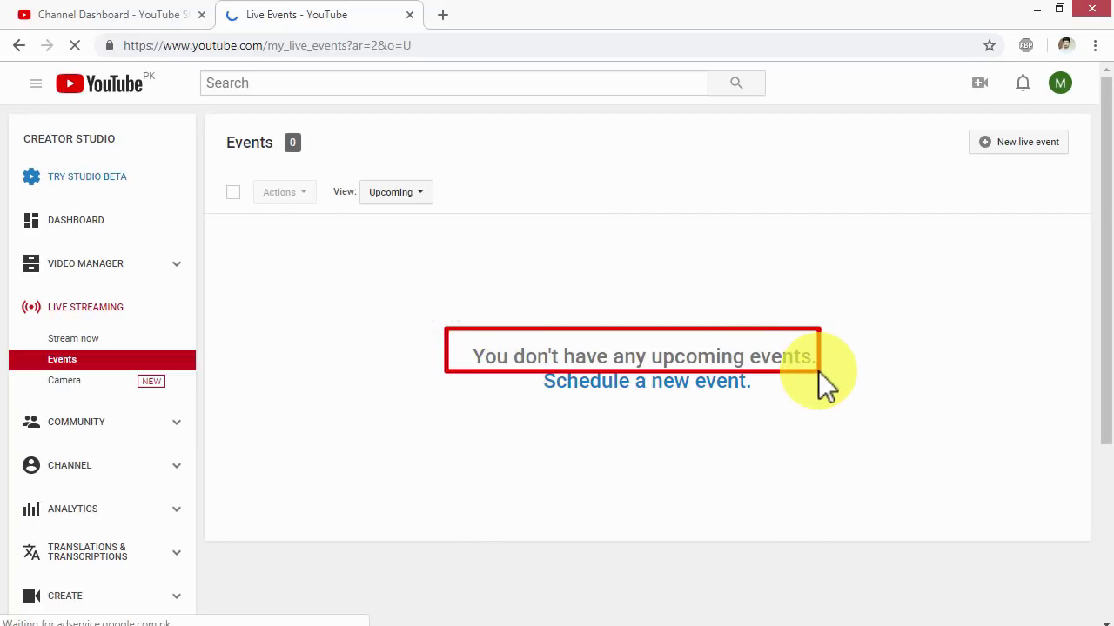
pyautogui.moveTo(233, 219)
pyautogui.mouseDown()
pyautogui.moveTo(421, 411)
pyautogui.moveTo(424, 484)
pyautogui.mouseUp()
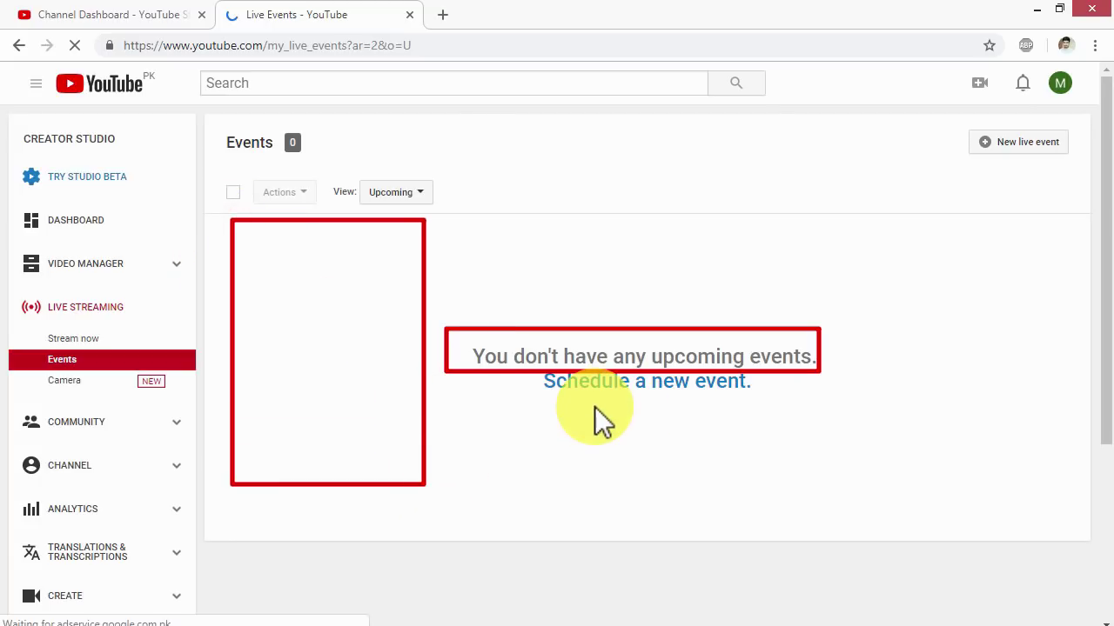
pyautogui.moveTo(958, 118)
pyautogui.mouseDown()
pyautogui.moveTo(1009, 154)
pyautogui.moveTo(1076, 168)
pyautogui.mouseUp()
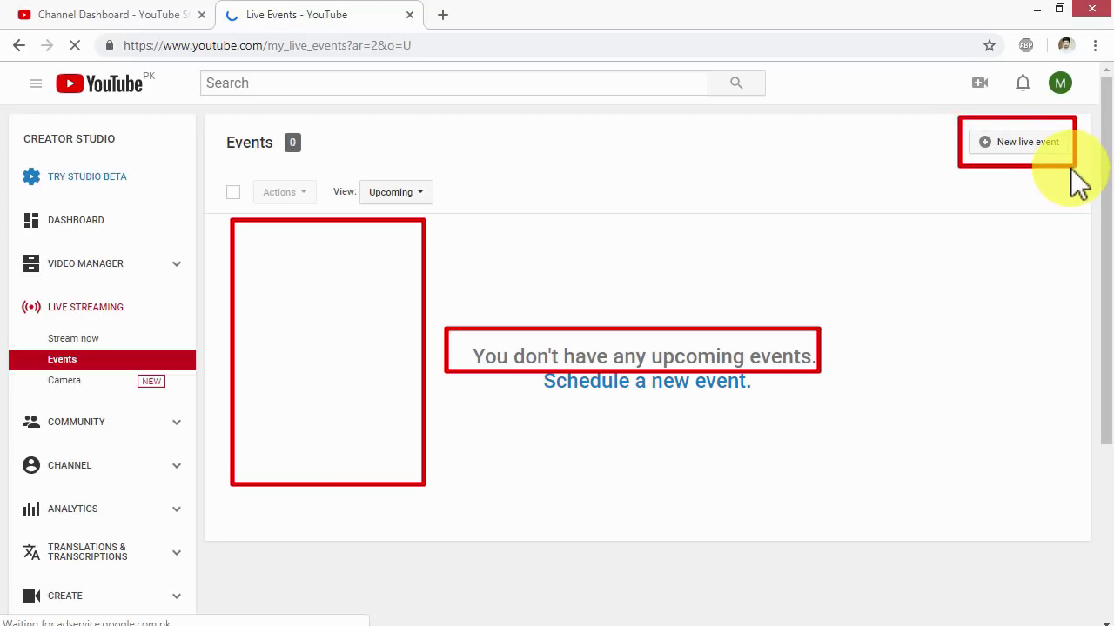
pyautogui.press('Escape')
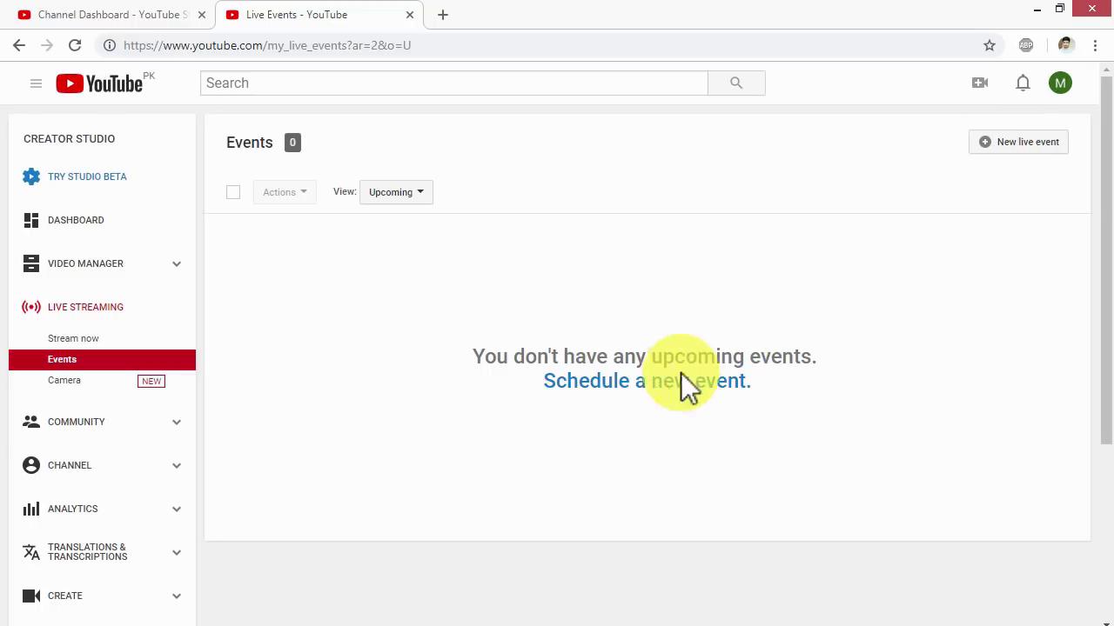
# Schedule a new live event and title it "How to live on youtube"
pyautogui.click(621, 383)
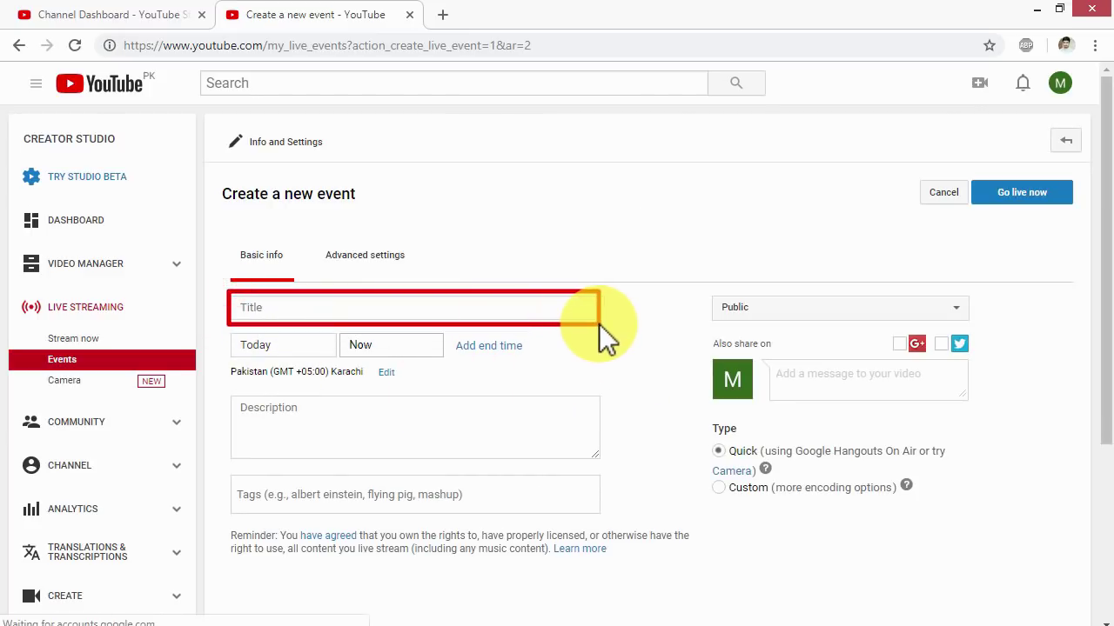
pyautogui.click(514, 316)
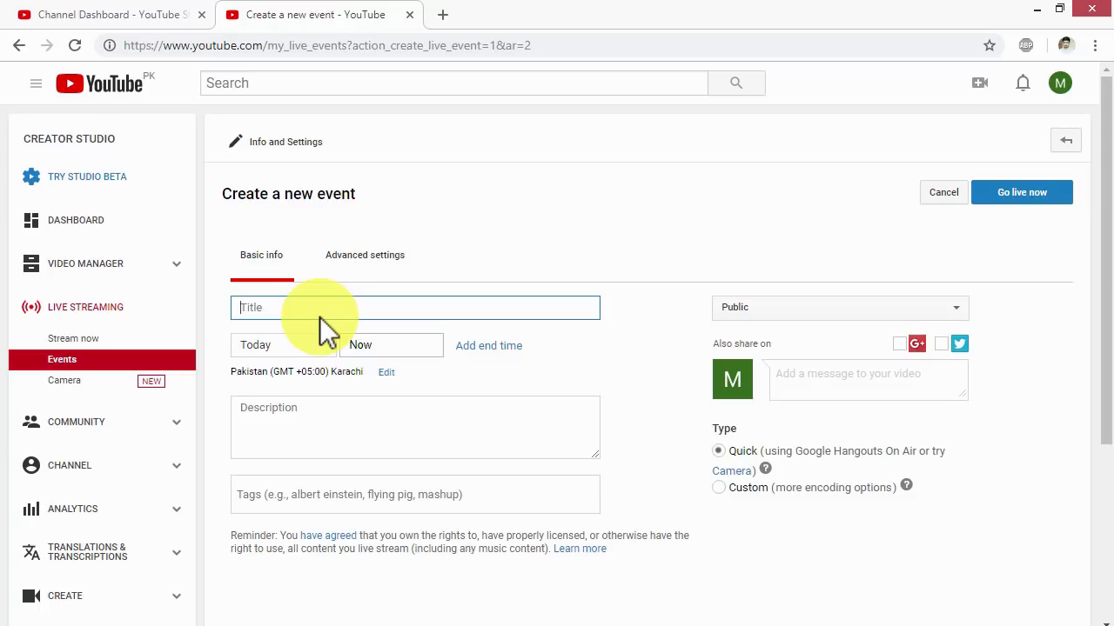
pyautogui.write('How to ')
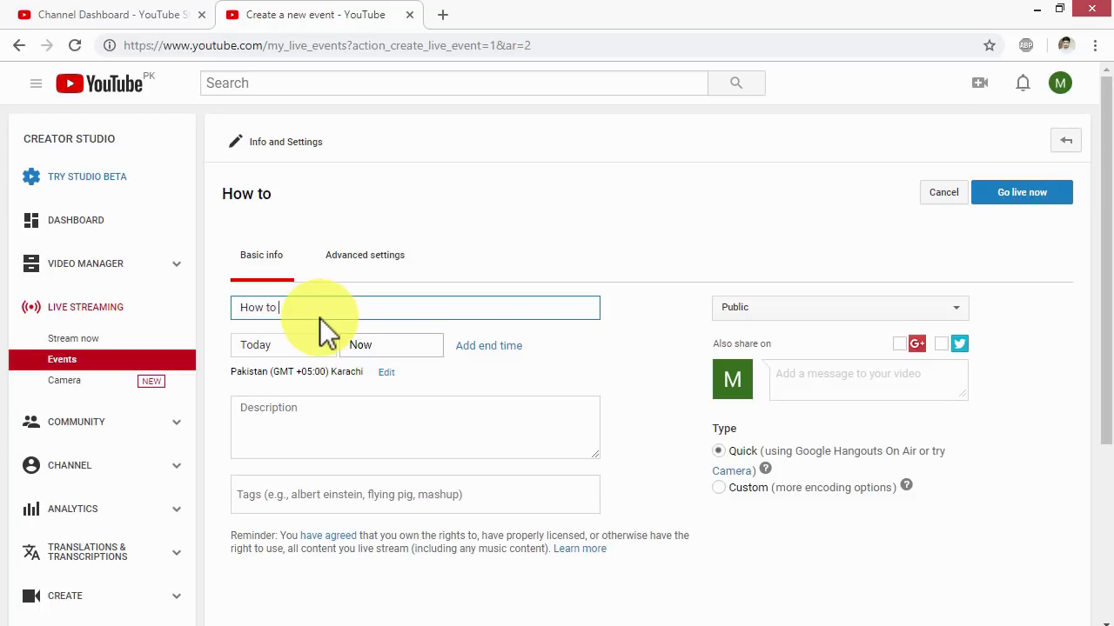
pyautogui.write('live on youtube')
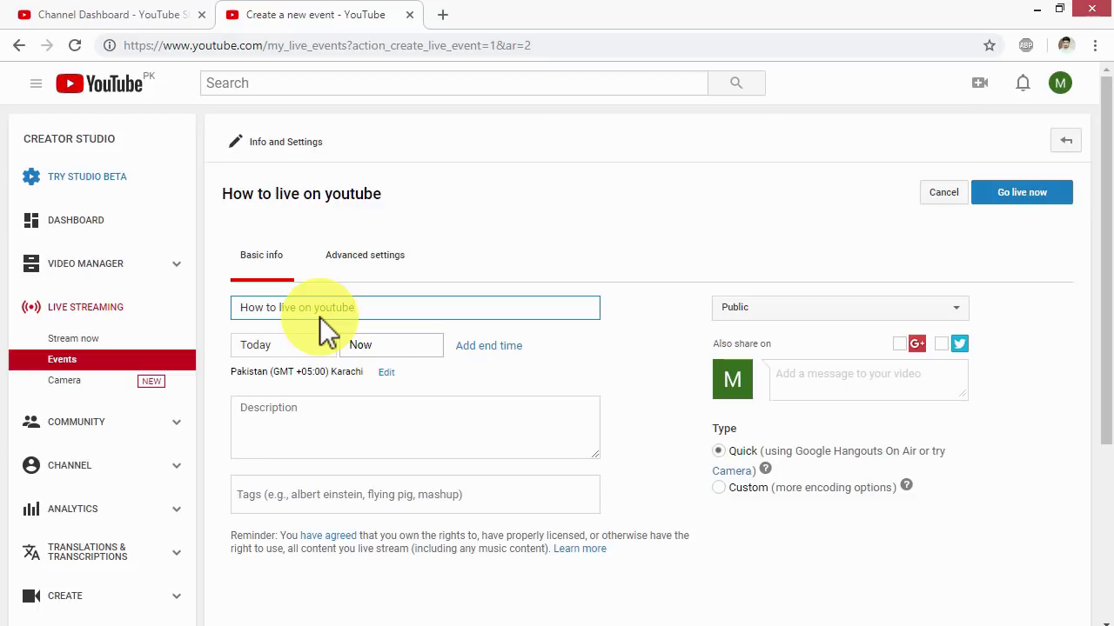
# Copy the event's full title and paste it as the event description
pyautogui.doubleClick(333, 306)
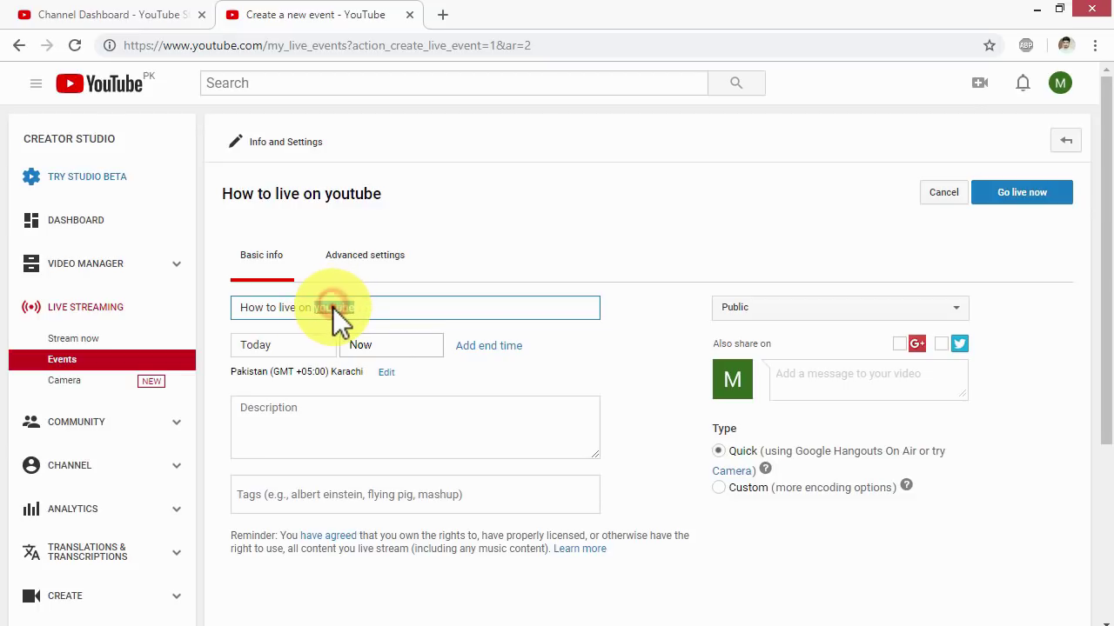
pyautogui.tripleClick(333, 307)
pyautogui.rightClick(333, 307)
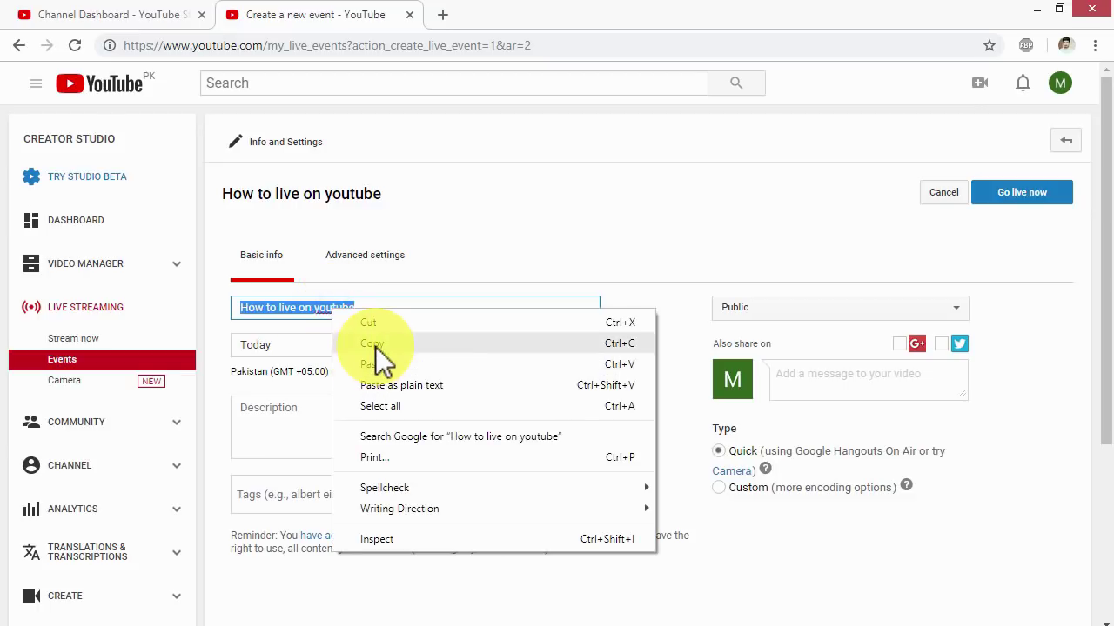
pyautogui.click(377, 344)
pyautogui.click(308, 427)
pyautogui.rightClick(305, 425)
pyautogui.click(346, 277)
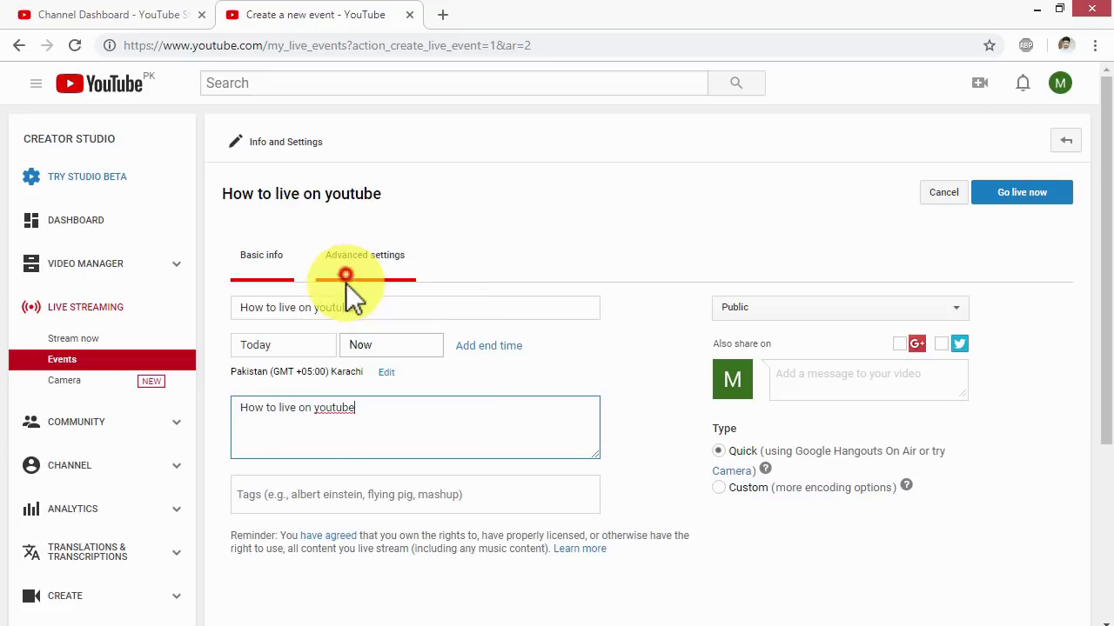
# Paste the copied title text into the event's tags
pyautogui.click(300, 490)
pyautogui.rightClick(300, 491)
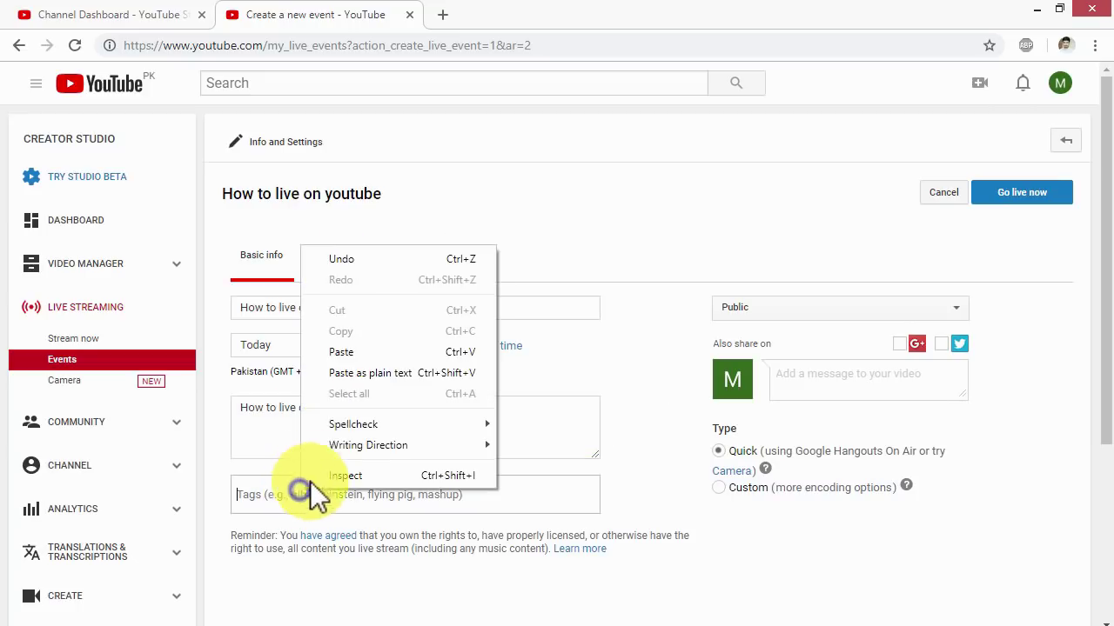
pyautogui.click(353, 353)
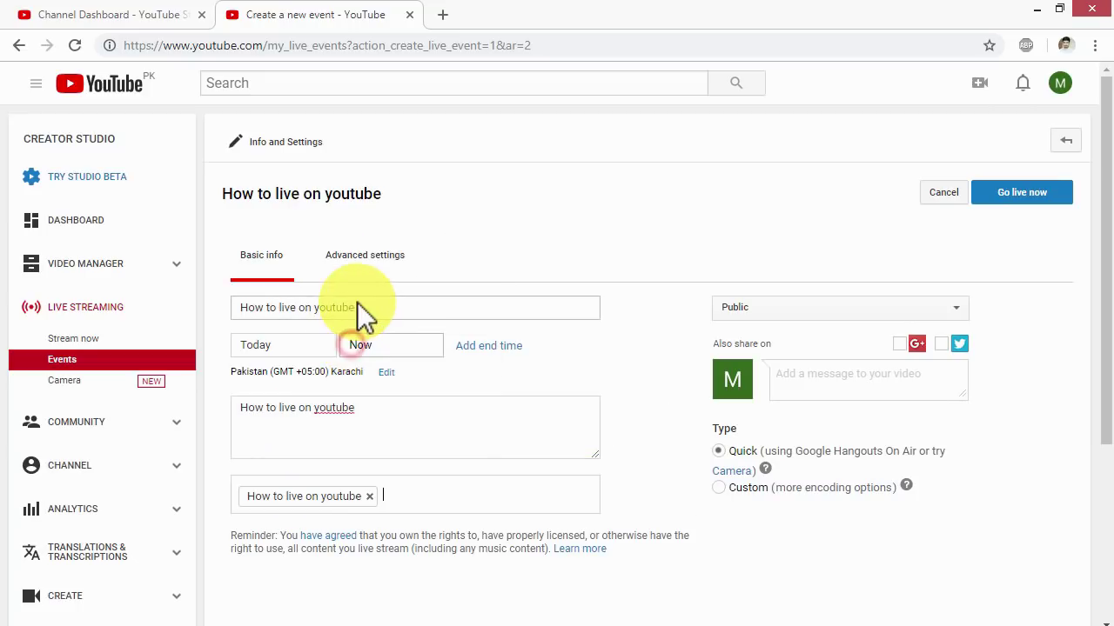
# Set the recording date in the event's advanced settings to today, January 6, 2019
pyautogui.click(370, 256)
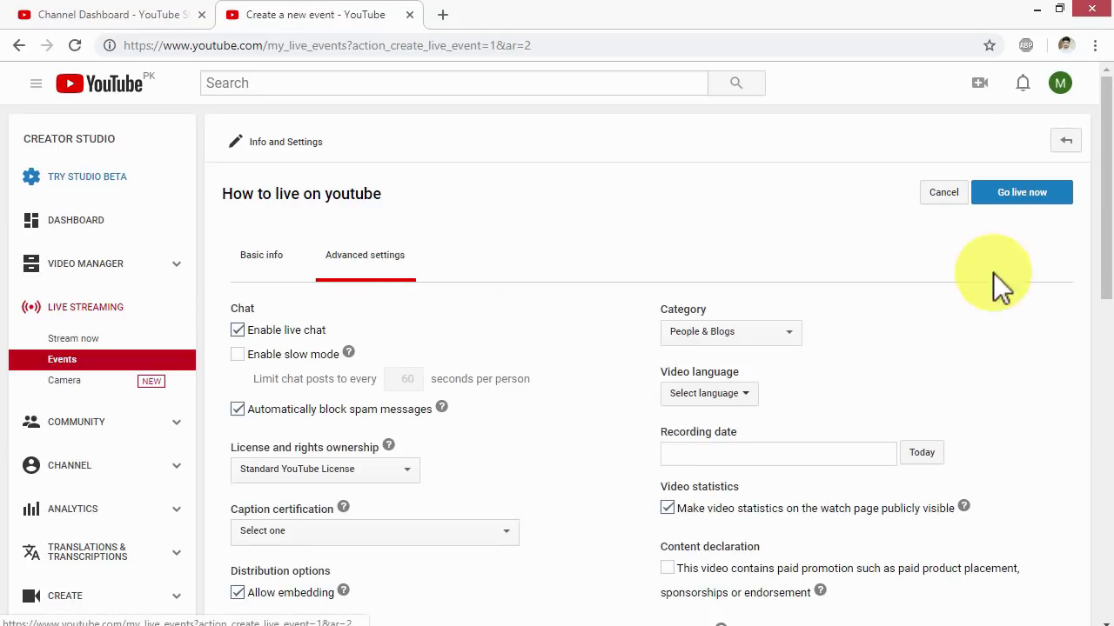
pyautogui.moveTo(1105, 223); pyautogui.dragTo(1108, 309)
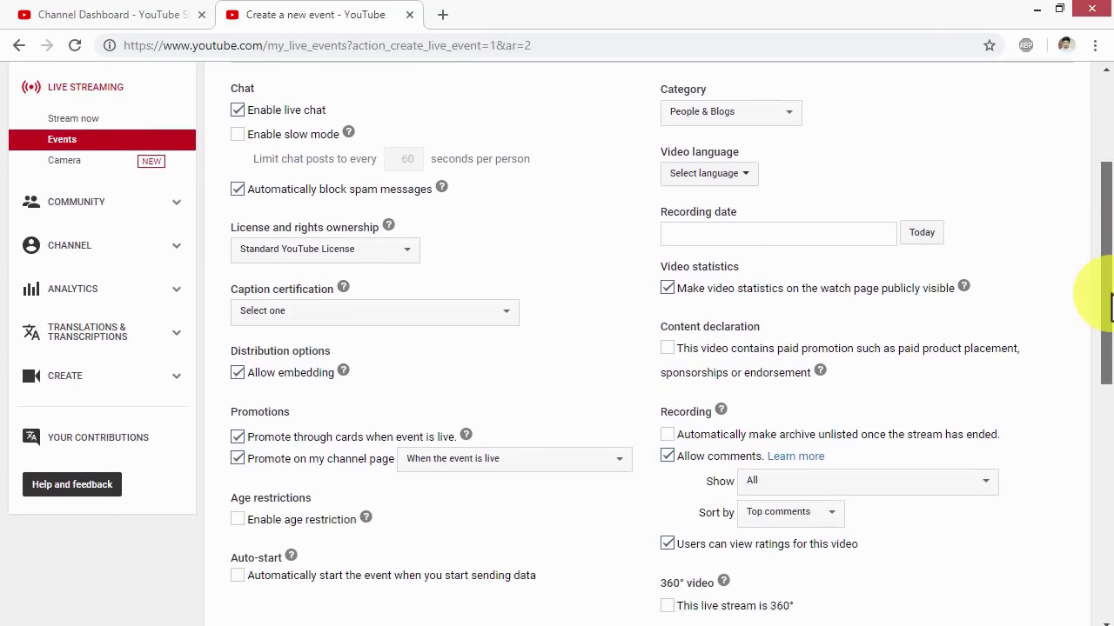
pyautogui.scroll(1, 1105, 287)
pyautogui.click(931, 323)
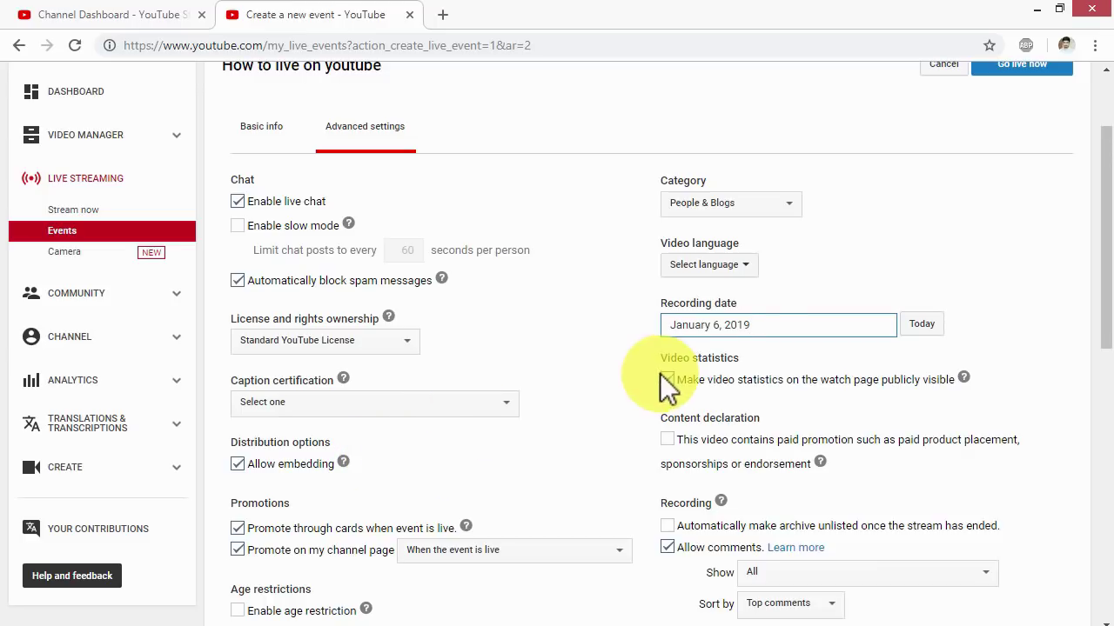
pyautogui.scroll(2, 1106, 178)
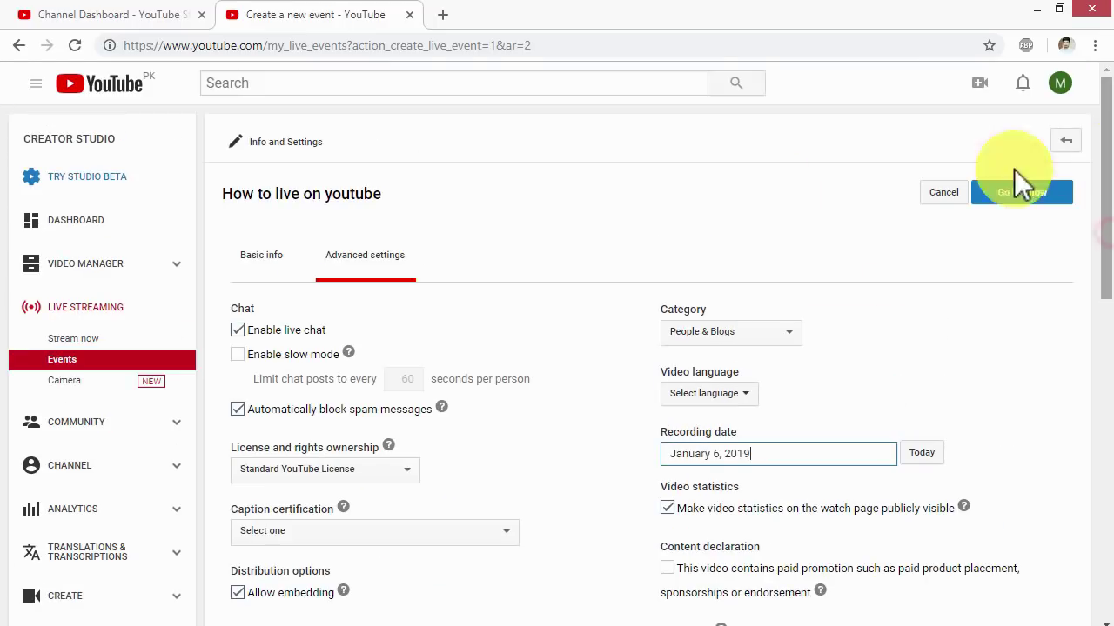
# Return to the event's basic info and choose the Quick type using Google Hangouts On Air
pyautogui.click(243, 256)
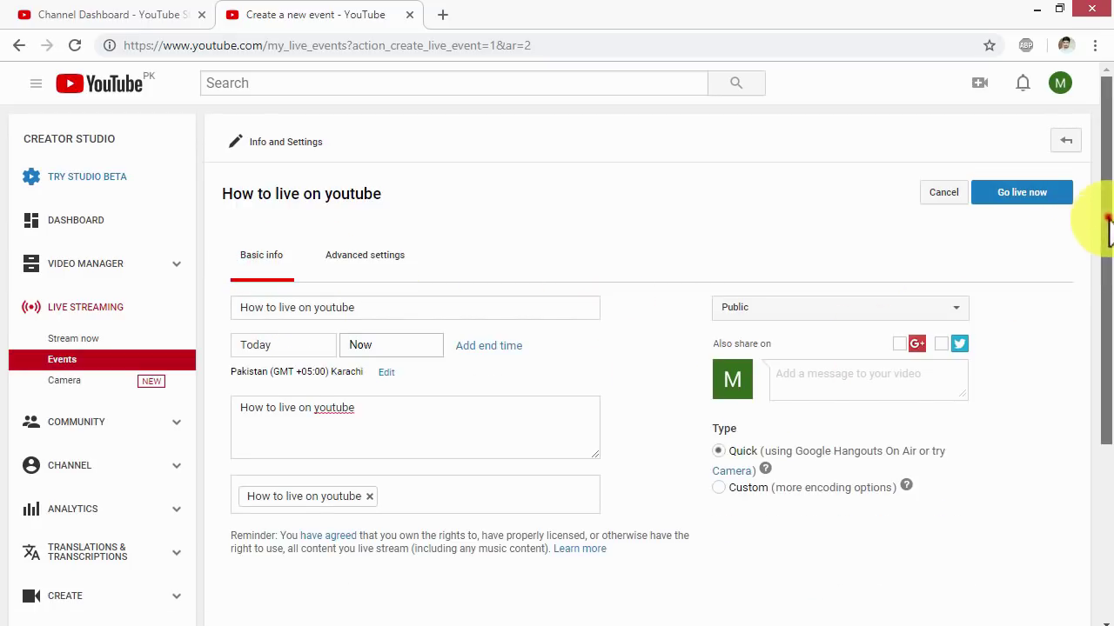
pyautogui.moveTo(1101, 224); pyautogui.dragTo(1101, 261)
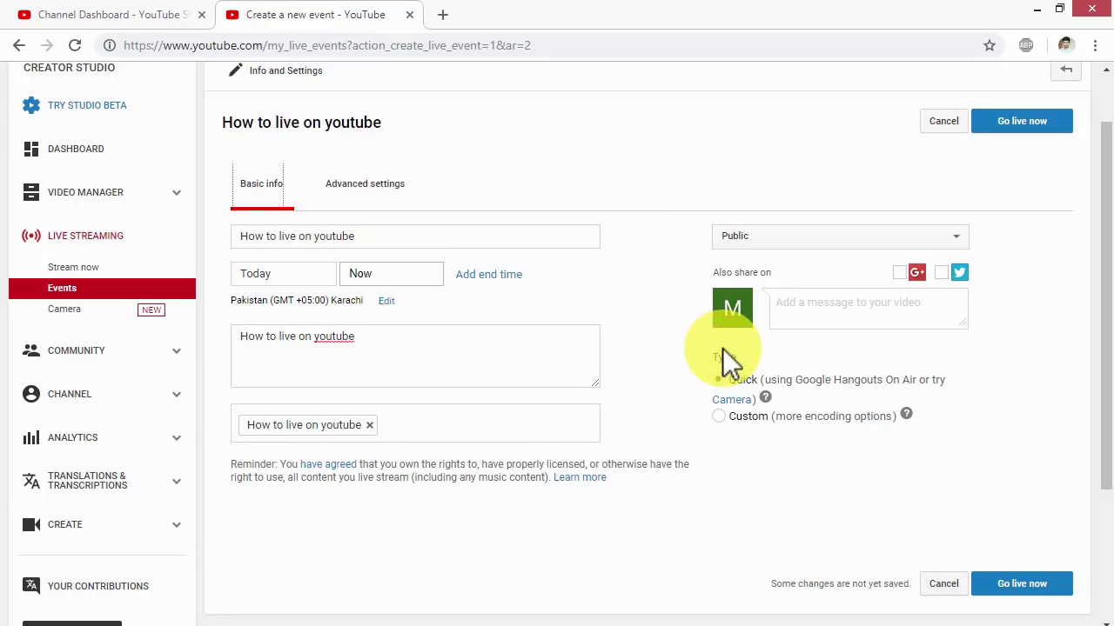
pyautogui.click(718, 380)
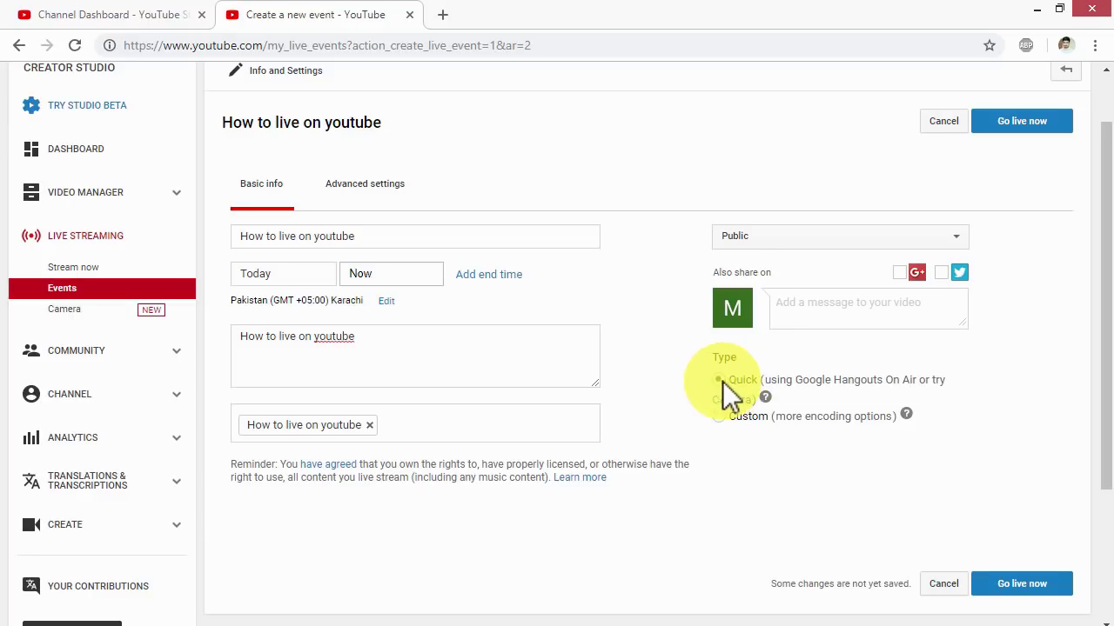
# Go live with the event immediately and confirm entering the Google Hangout On Air
pyautogui.click(1004, 131)
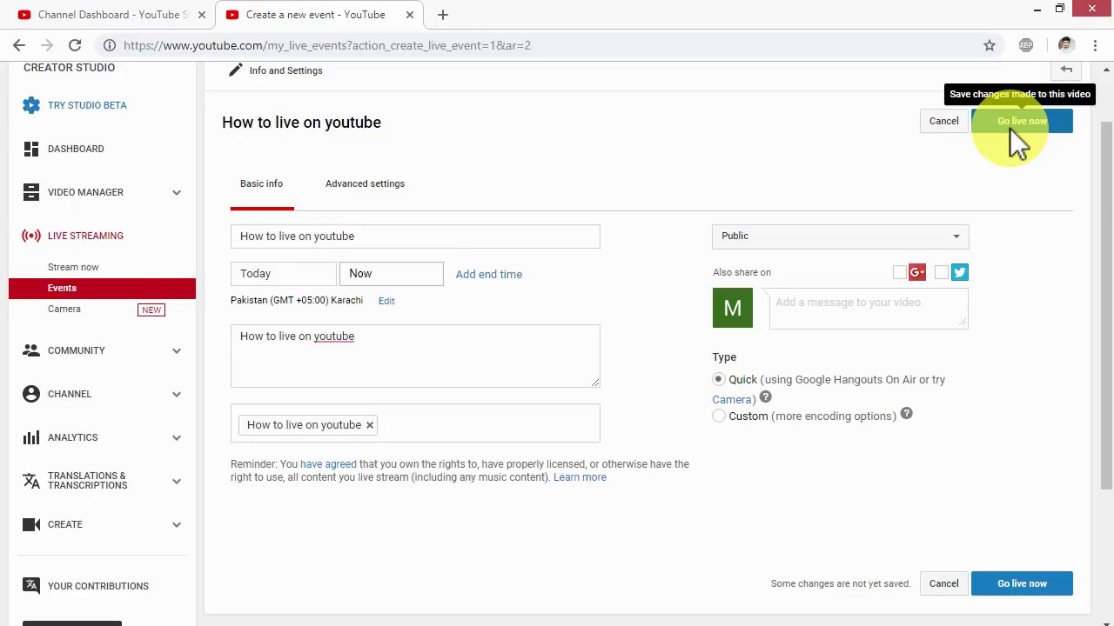
pyautogui.click(1010, 127)
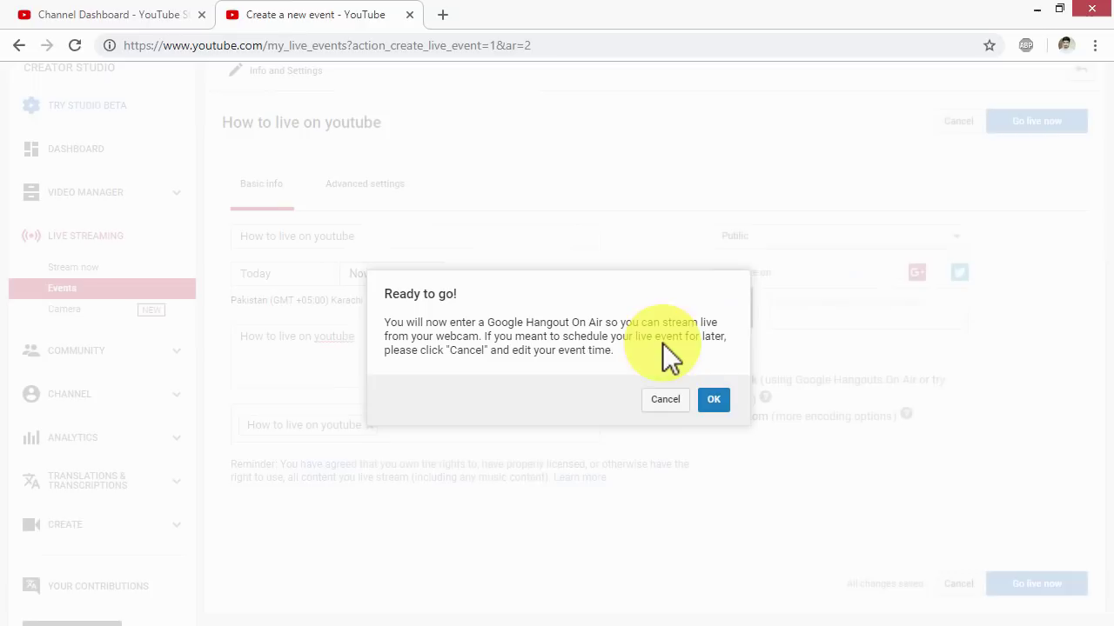
pyautogui.click(717, 402)
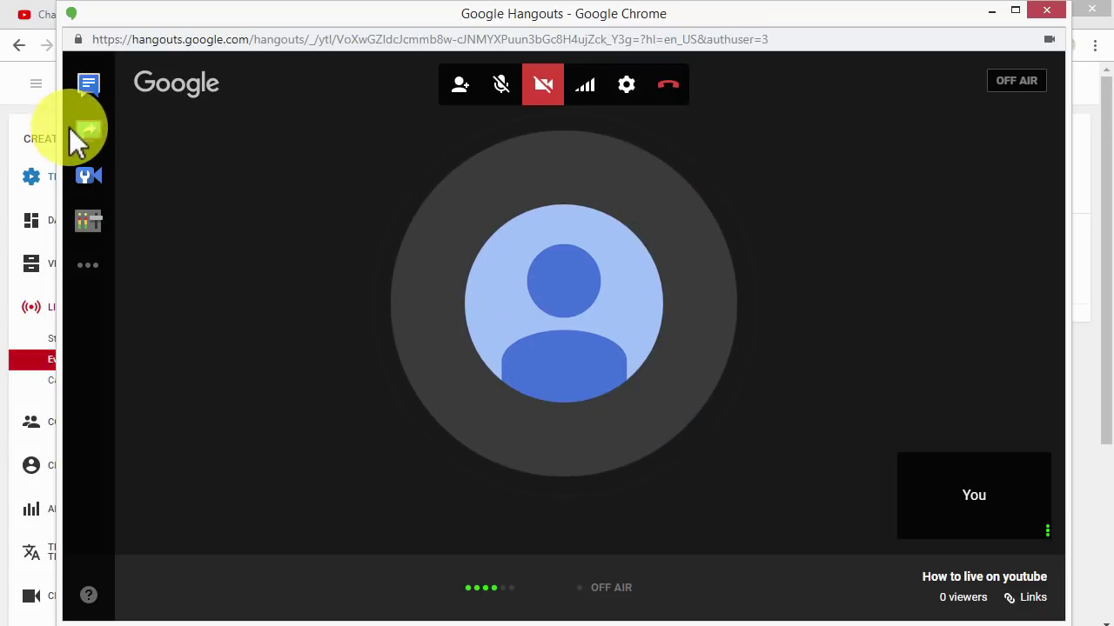
# Open the screen sharing choices in the Hangout
pyautogui.click(111, 149)
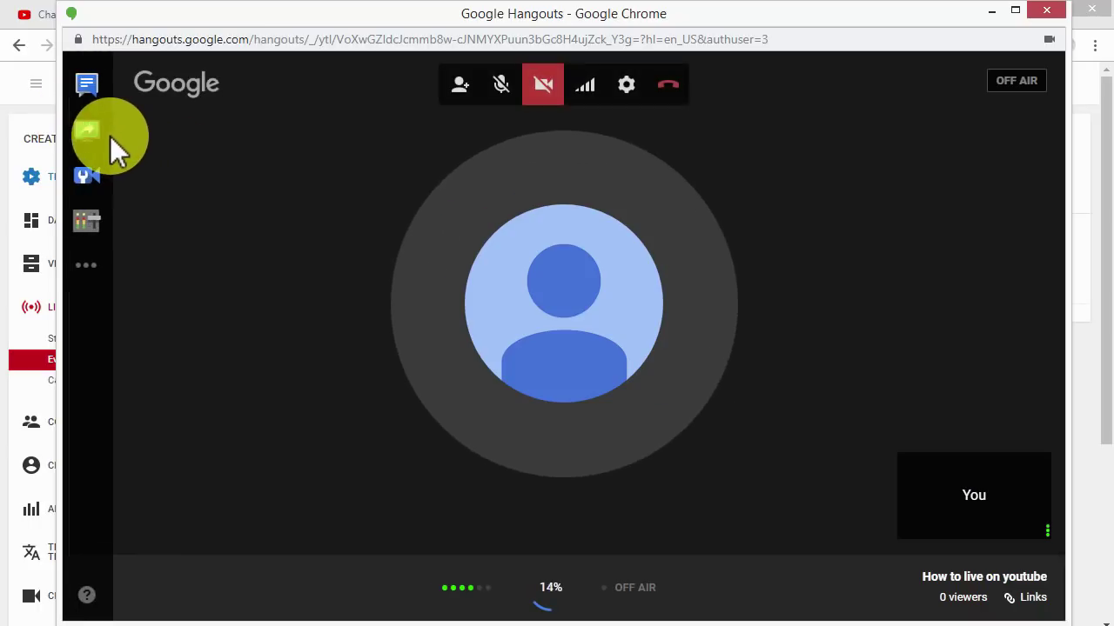
pyautogui.click(87, 127)
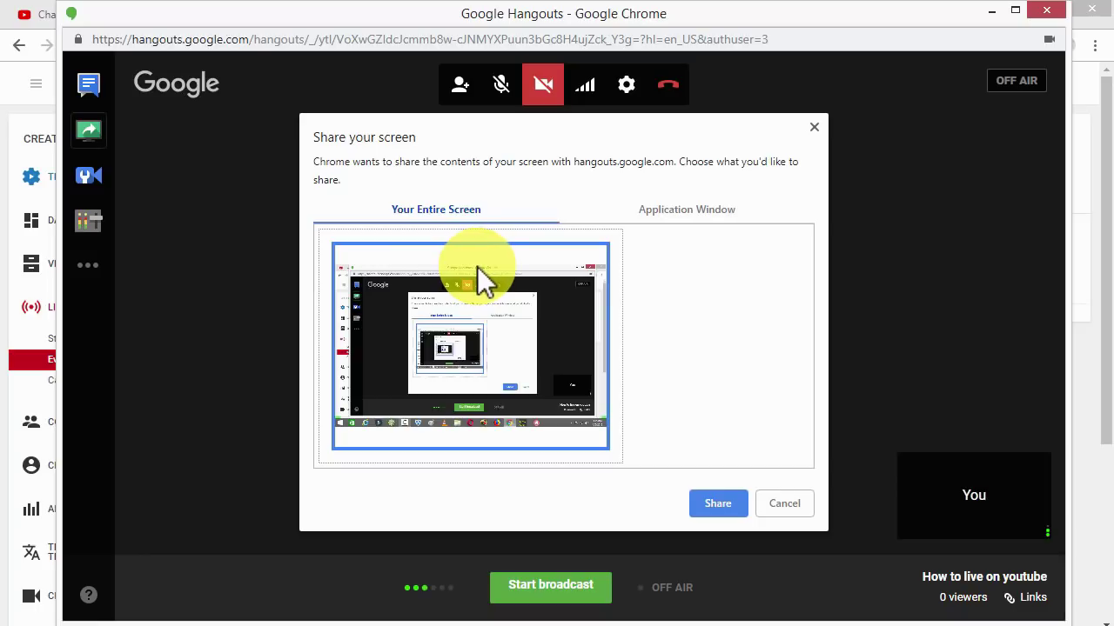
pyautogui.click(705, 210)
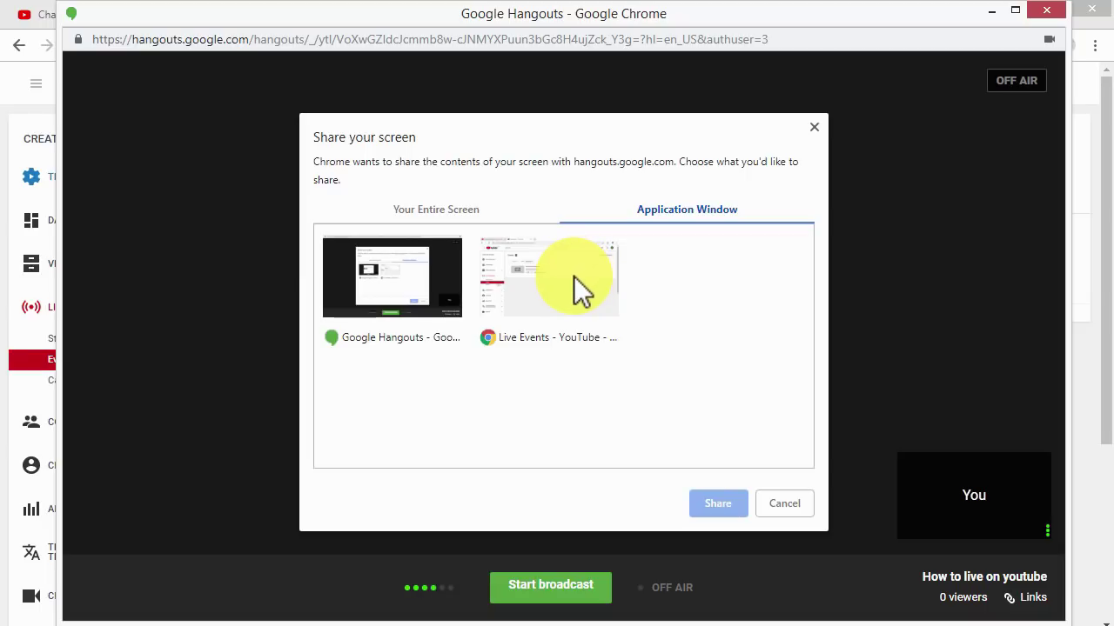
pyautogui.click(520, 292)
pyautogui.click(439, 287)
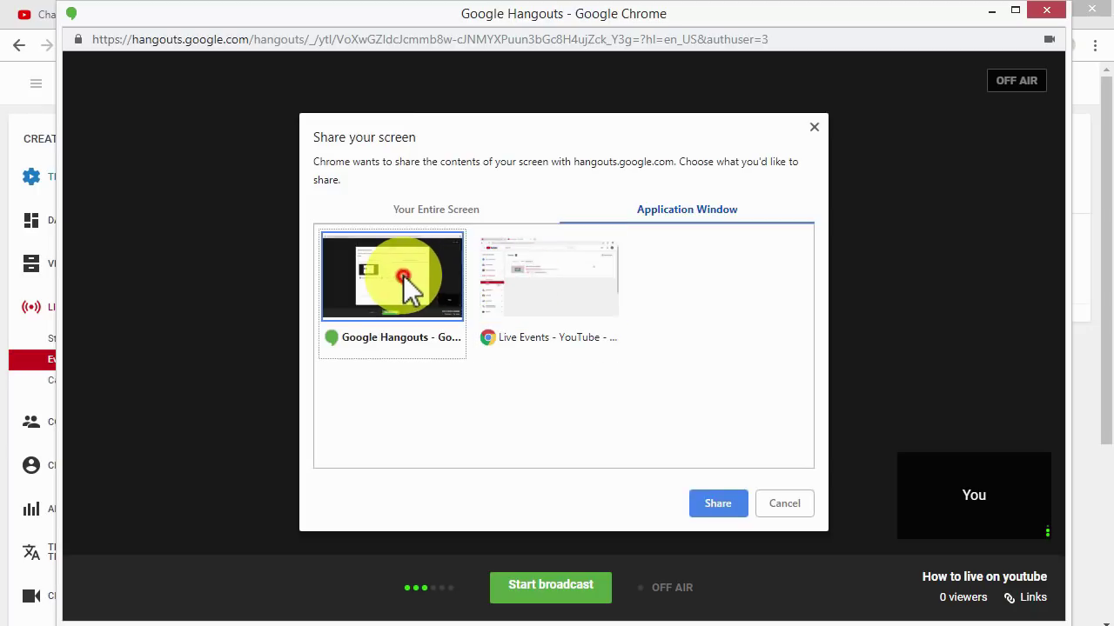
pyautogui.click(469, 213)
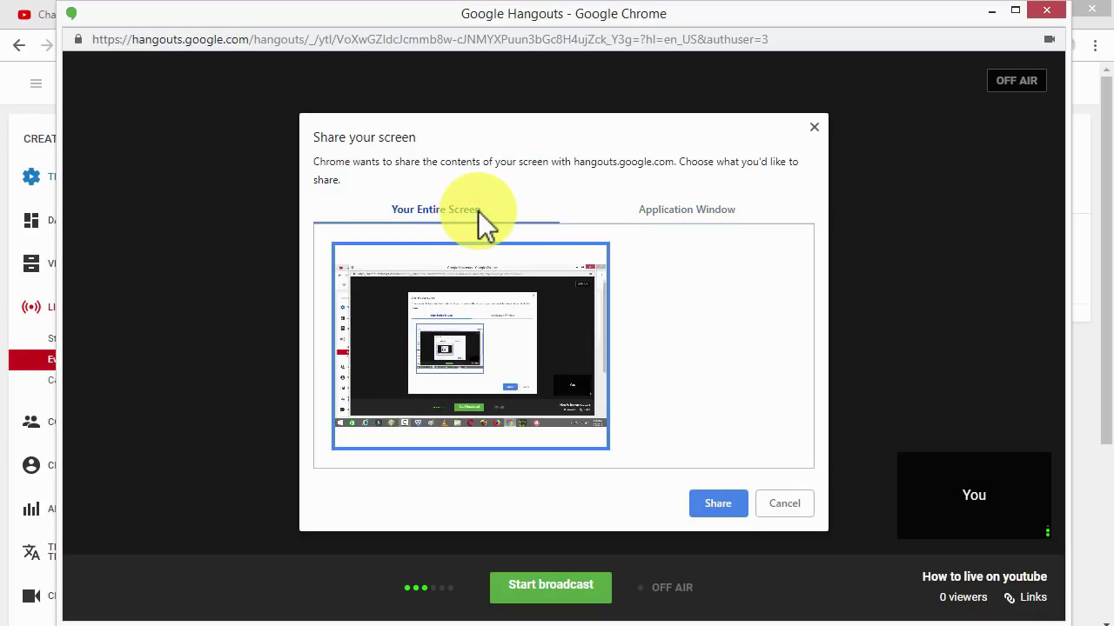
# Share the entire screen with the Hangout and hide the screen sharing notice
pyautogui.click(707, 505)
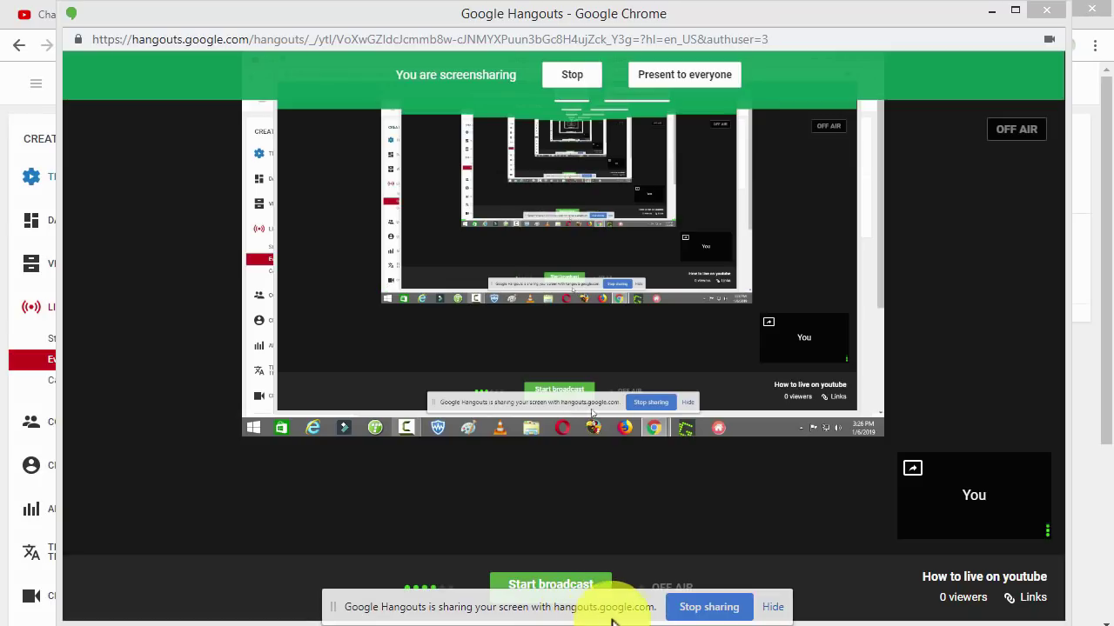
pyautogui.click(772, 606)
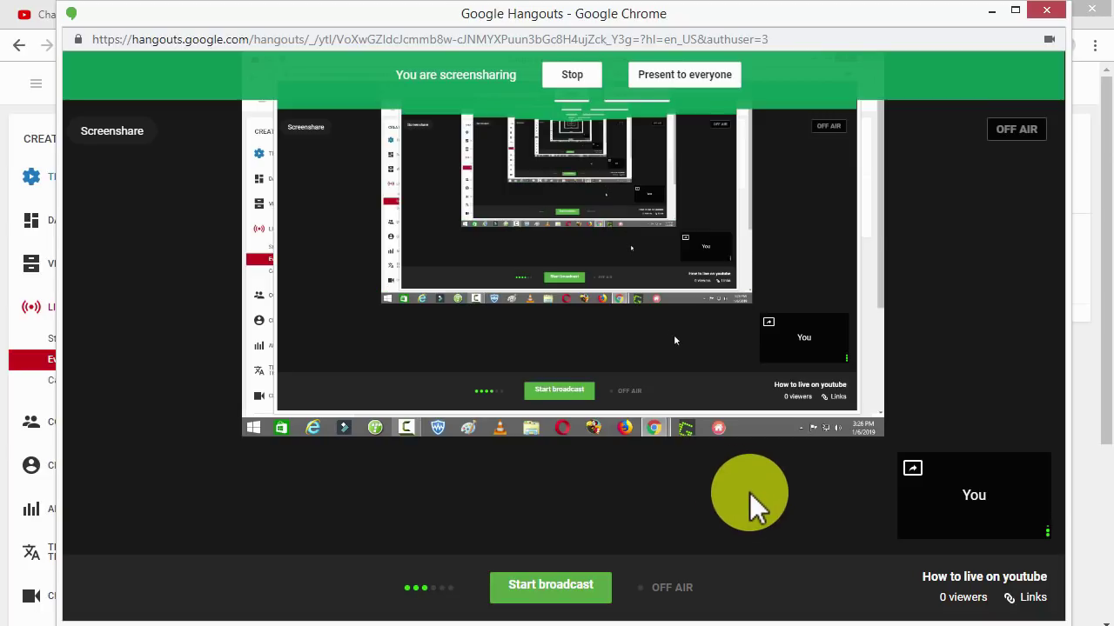
# Start the Hangout broadcast and confirm broadcasting it on YouTube
pyautogui.click(484, 568)
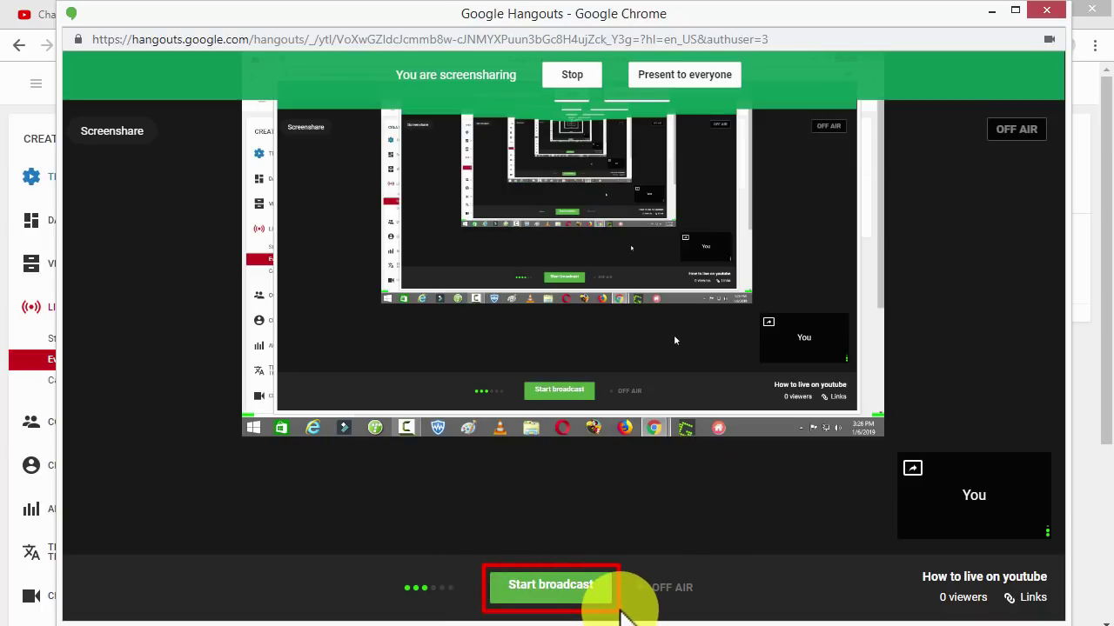
pyautogui.click(541, 597)
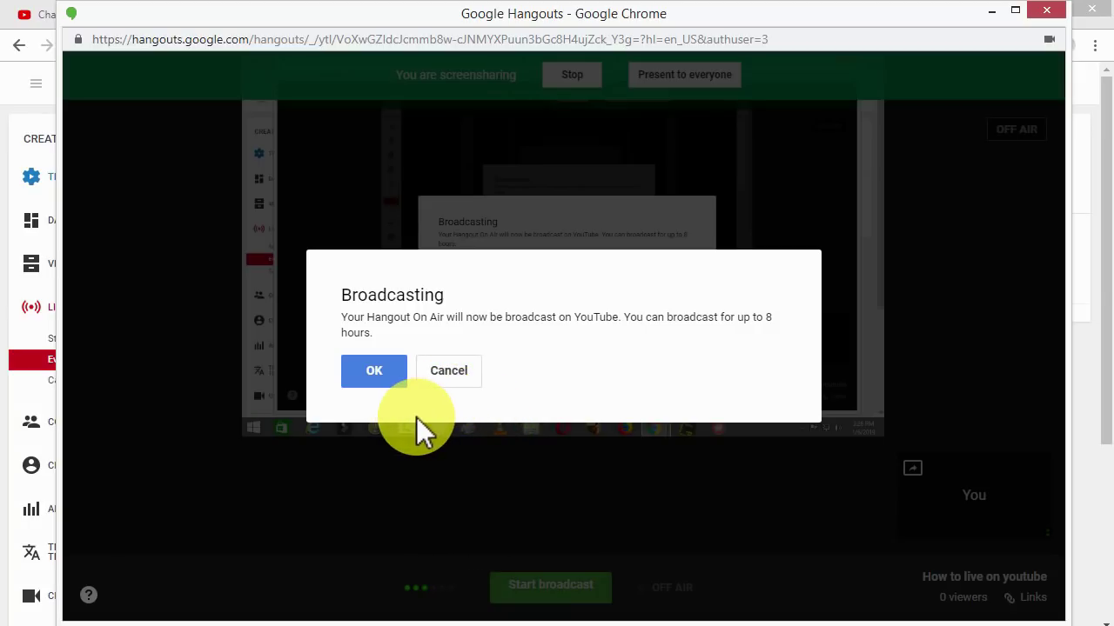
pyautogui.click(374, 374)
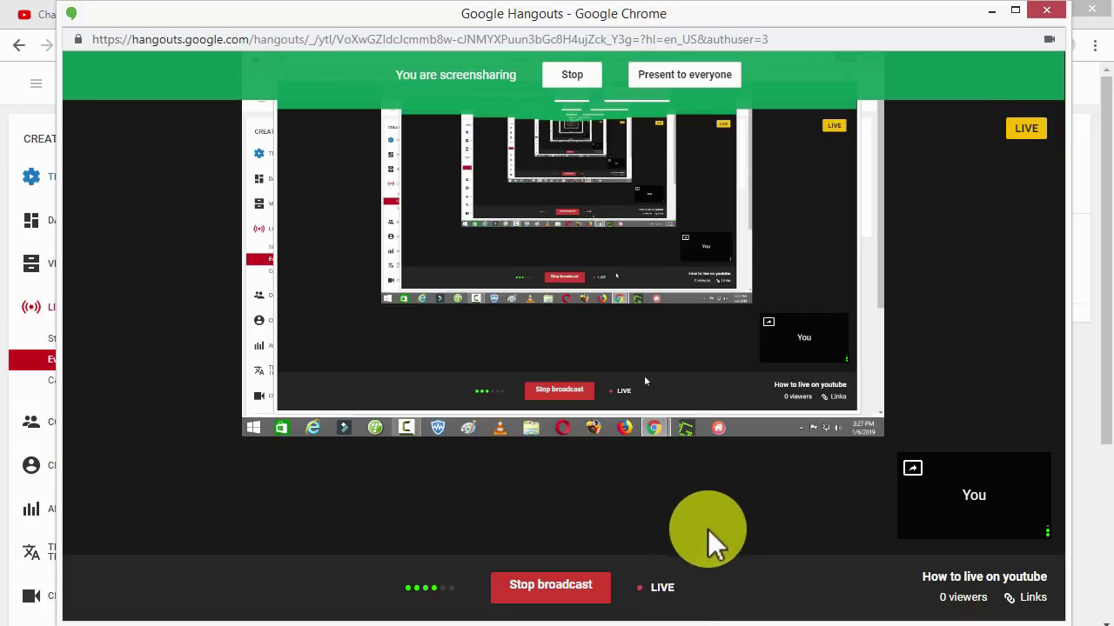
# Stop the live broadcast
pyautogui.click(532, 588)
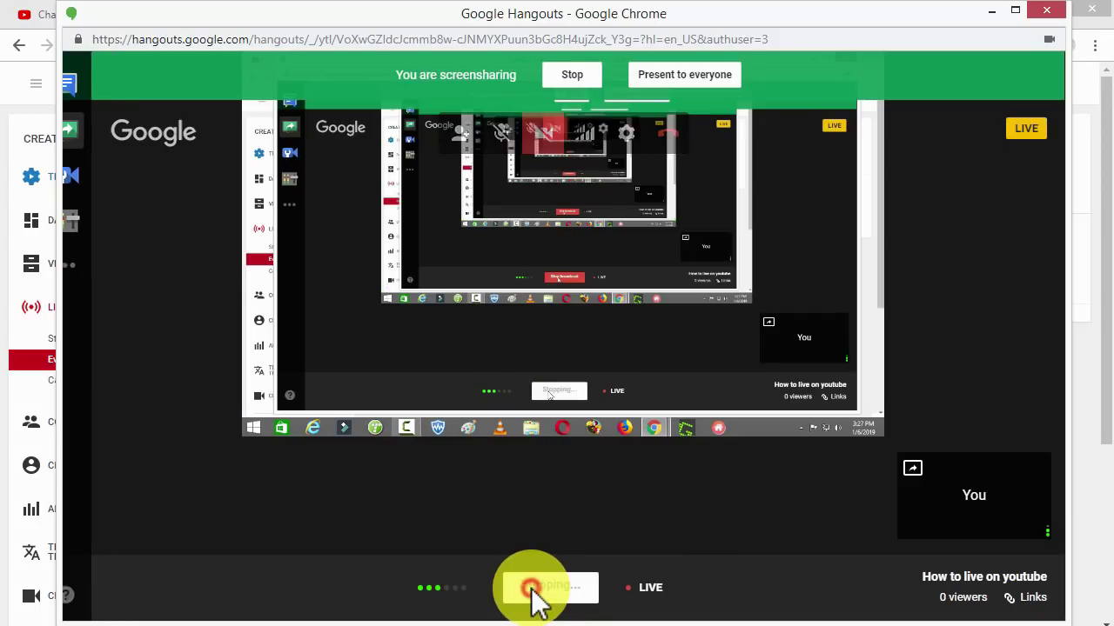